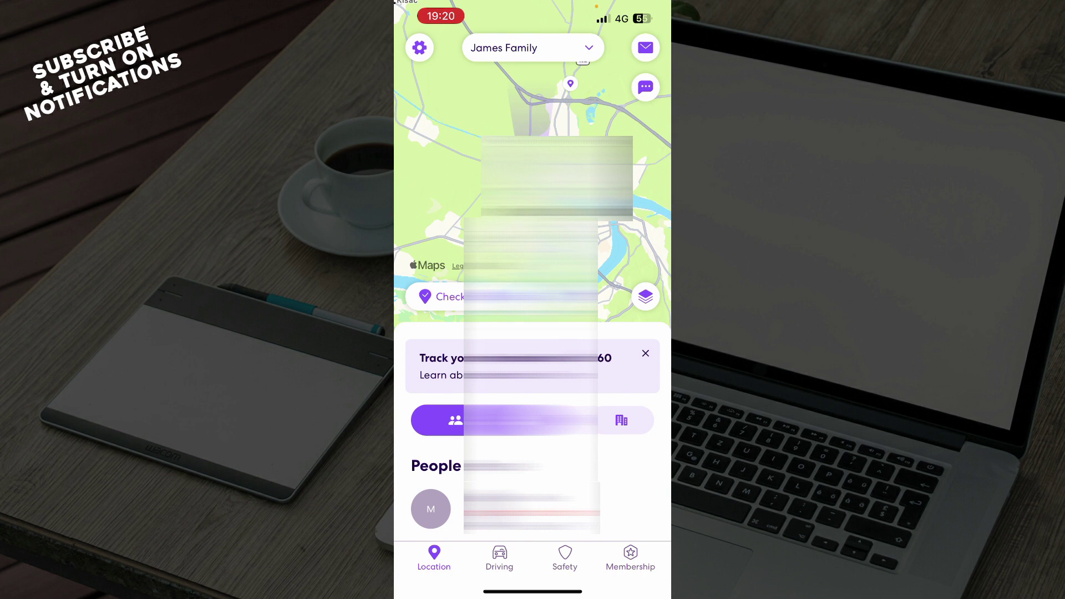
Expand the people panel, then browse the Driving, Safety and Membership tabs.
{"action": "mouse_move", "coordinate": [532, 329]}
{"action": "left_mouse_down"}
{"action": "mouse_move", "coordinate": [533, 75]}
{"action": "mouse_move", "coordinate": [533, 337]}
{"action": "left_mouse_up"}
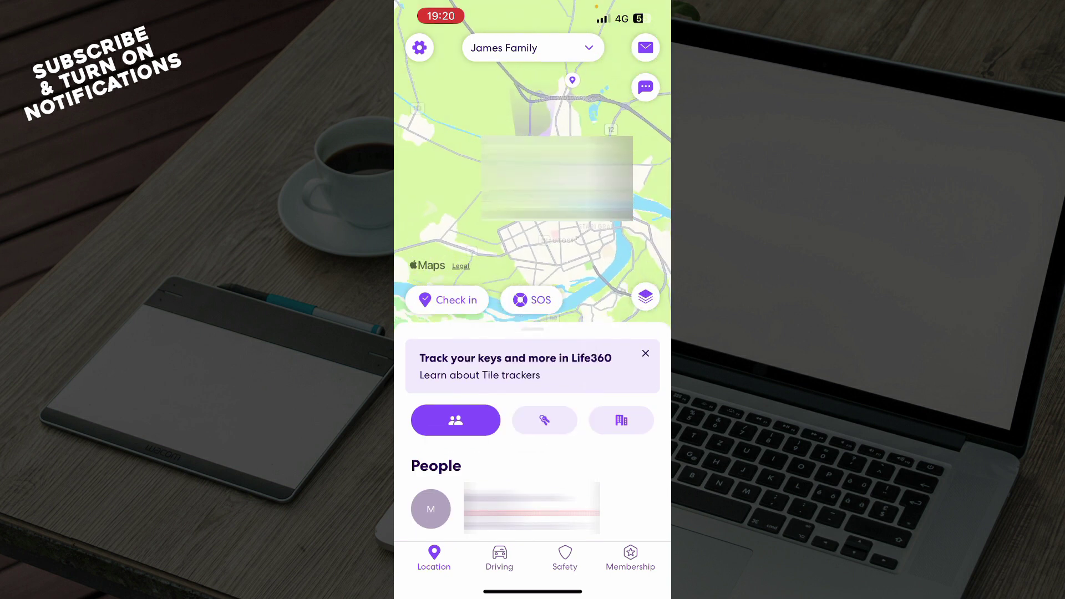
{"action": "left_click", "coordinate": [499, 557]}
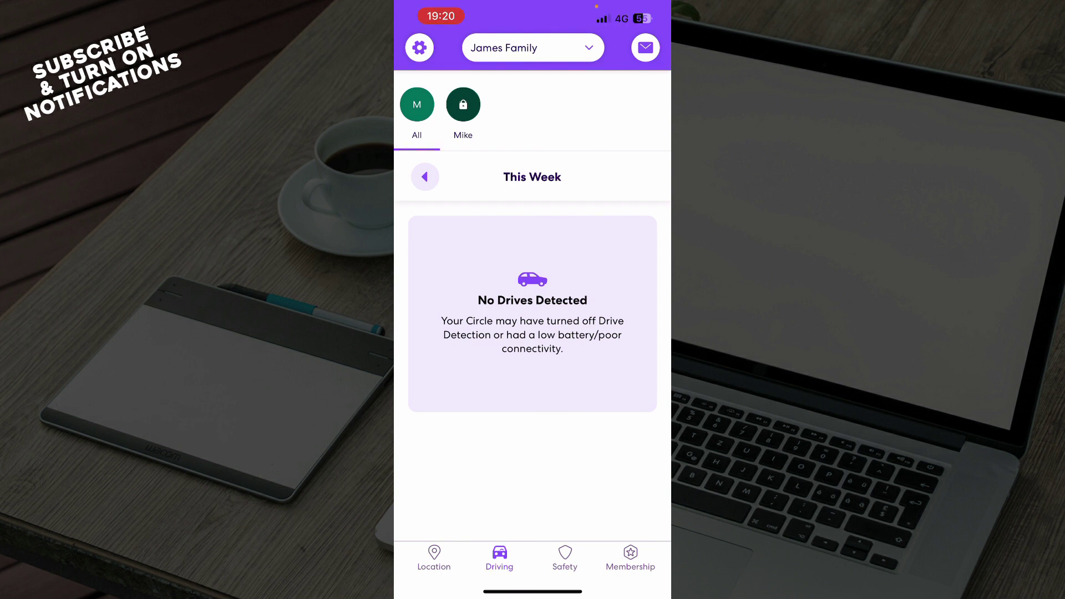
{"action": "left_click", "coordinate": [564, 558]}
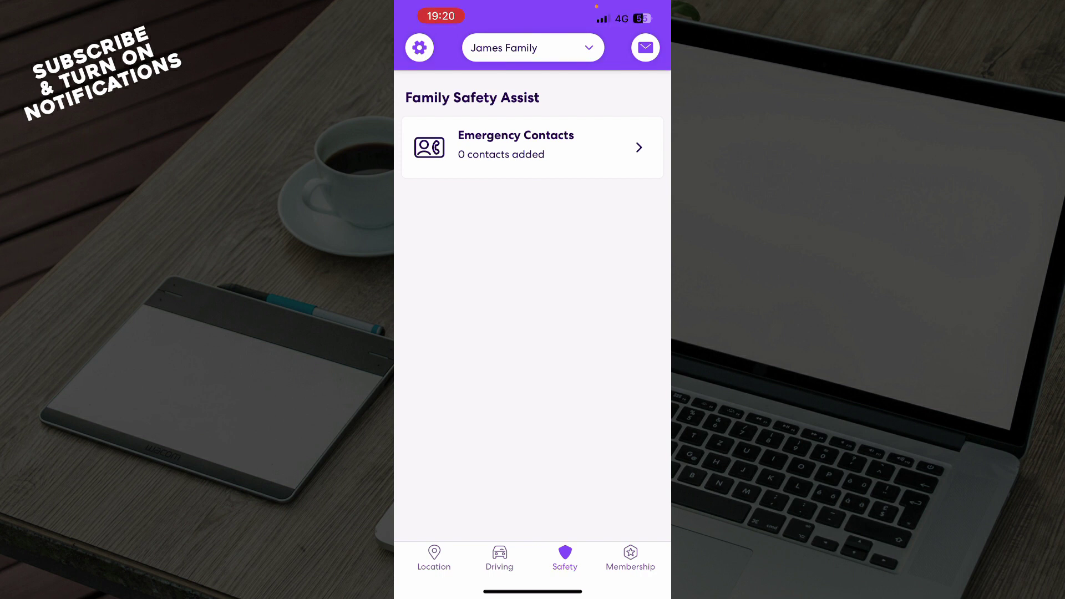
{"action": "left_click", "coordinate": [629, 557]}
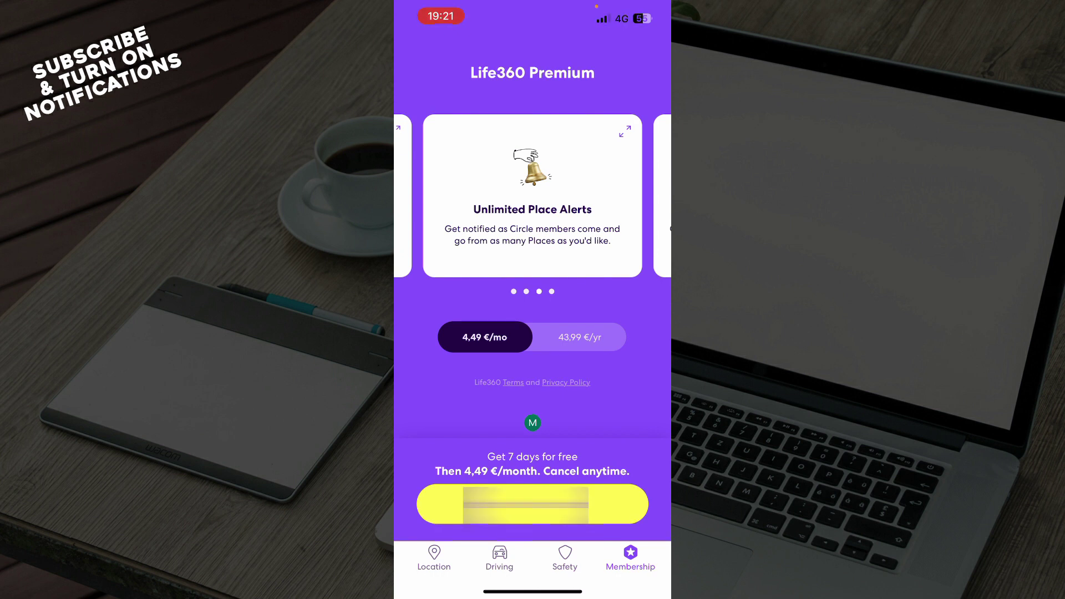
Return to the Location map, browse the Settings list down to Log Out, and close it.
{"action": "left_click", "coordinate": [433, 557]}
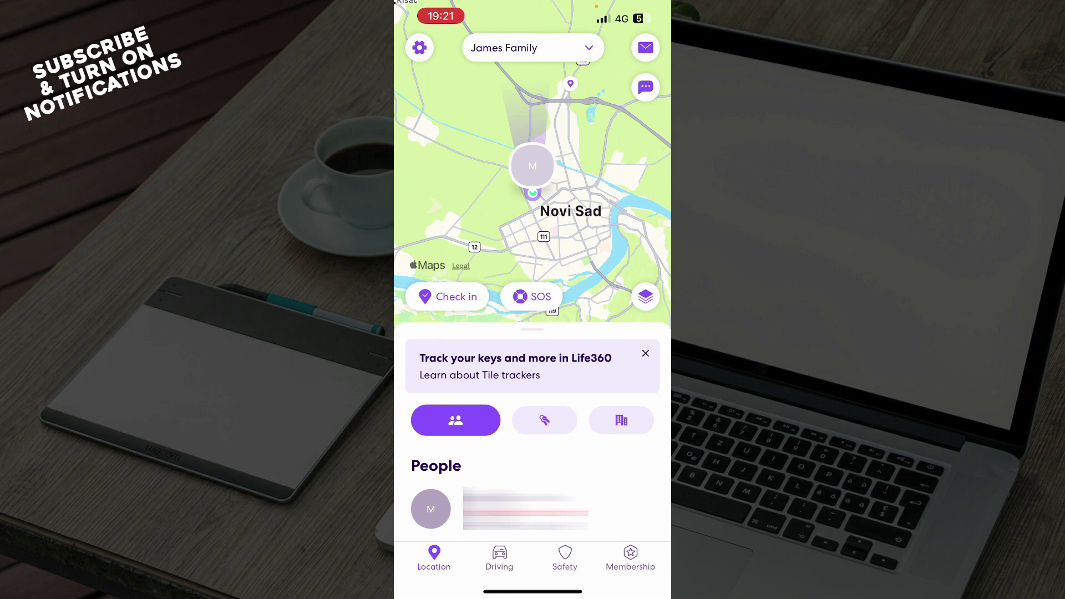
{"action": "left_click", "coordinate": [419, 47]}
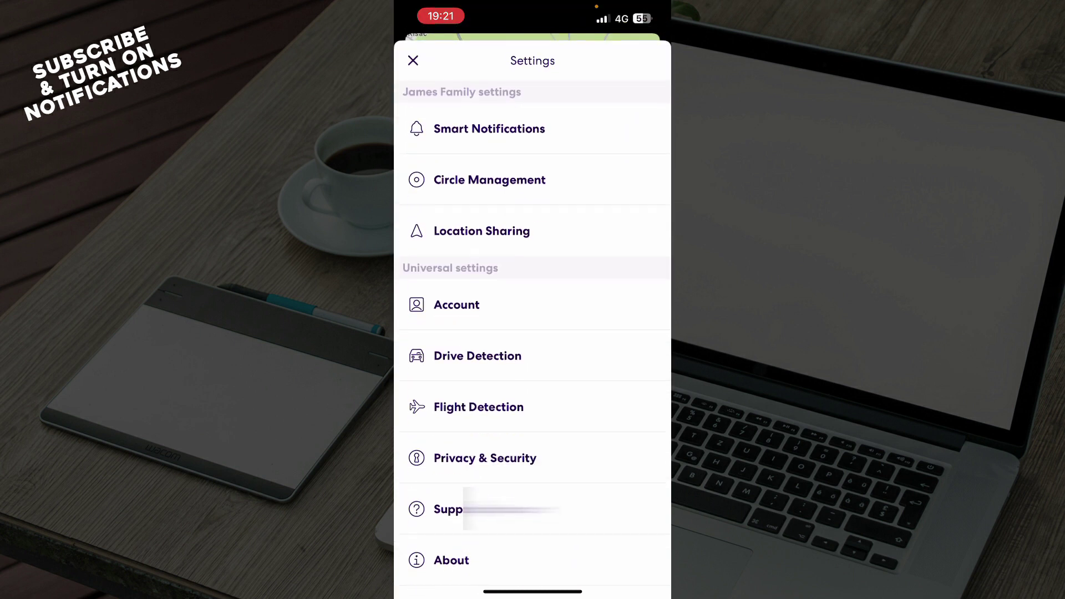
{"action": "scroll", "coordinate": [511, 510], "scroll_direction": "down", "scroll_amount": 3}
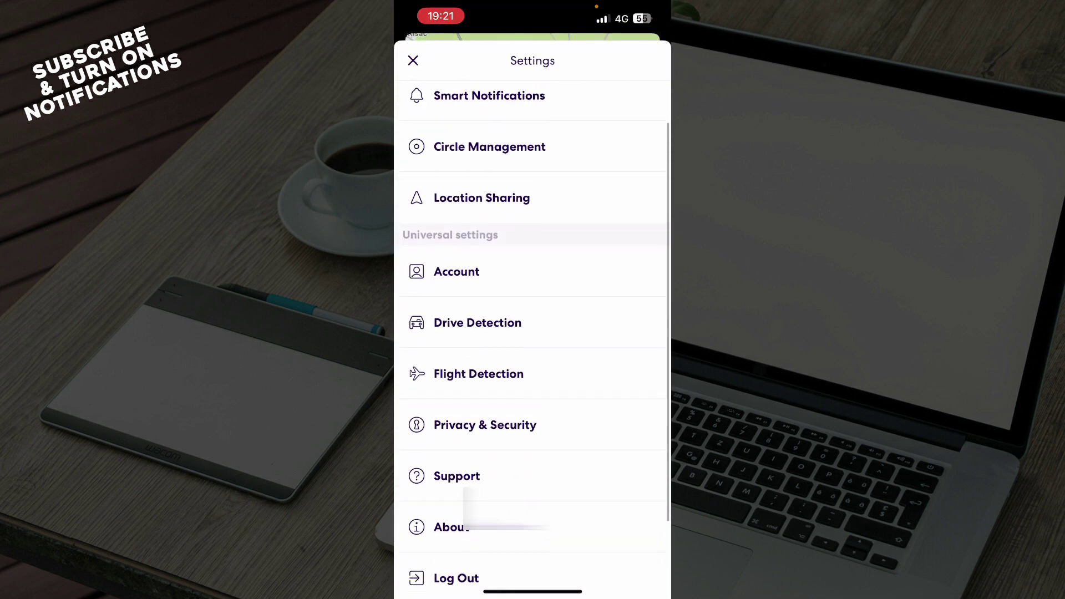
{"action": "scroll", "coordinate": [512, 499], "scroll_direction": "down", "scroll_amount": 3}
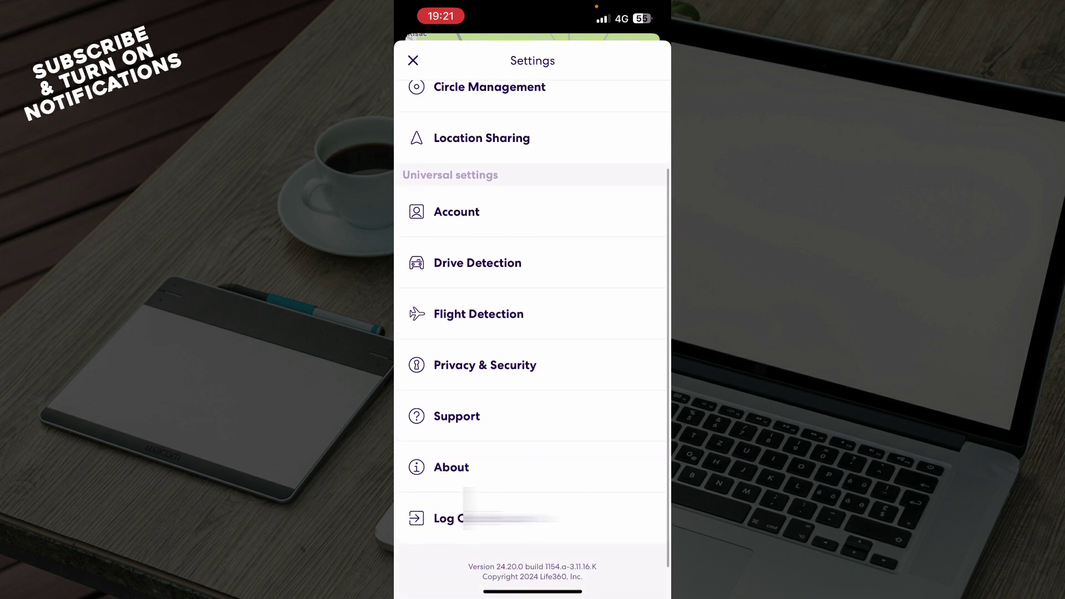
{"action": "left_click", "coordinate": [412, 60]}
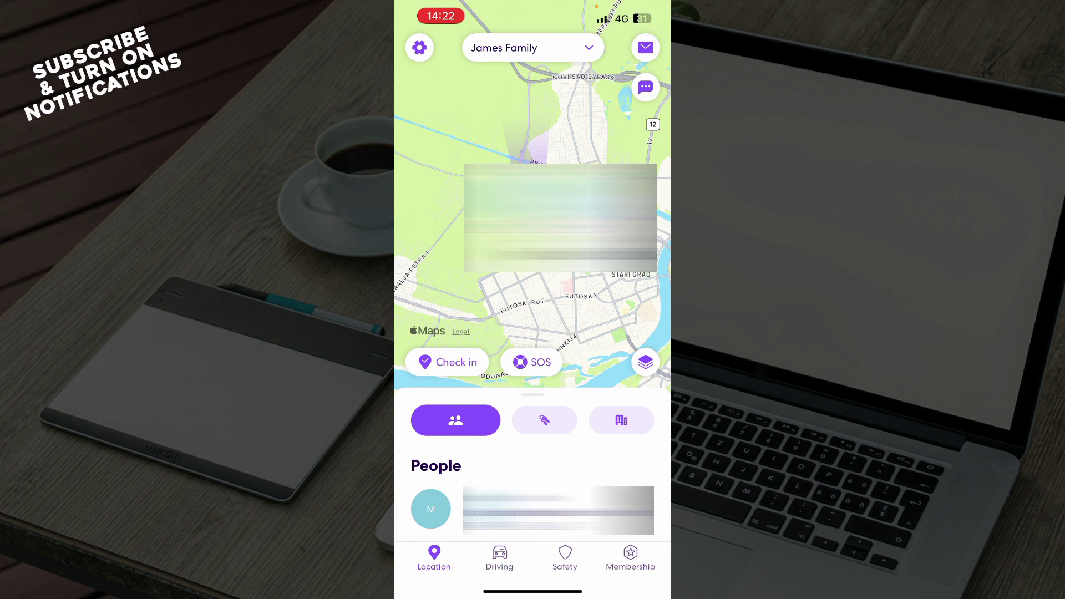
Open Account from the Settings gear to see the Change Password option.
{"action": "left_click", "coordinate": [419, 48]}
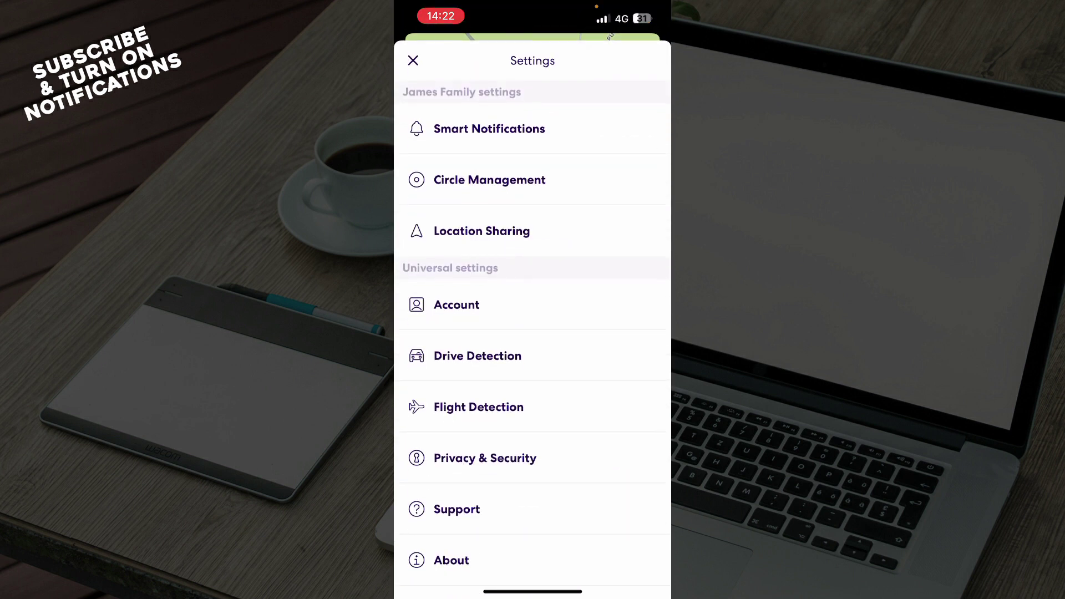
{"action": "left_click", "coordinate": [456, 304]}
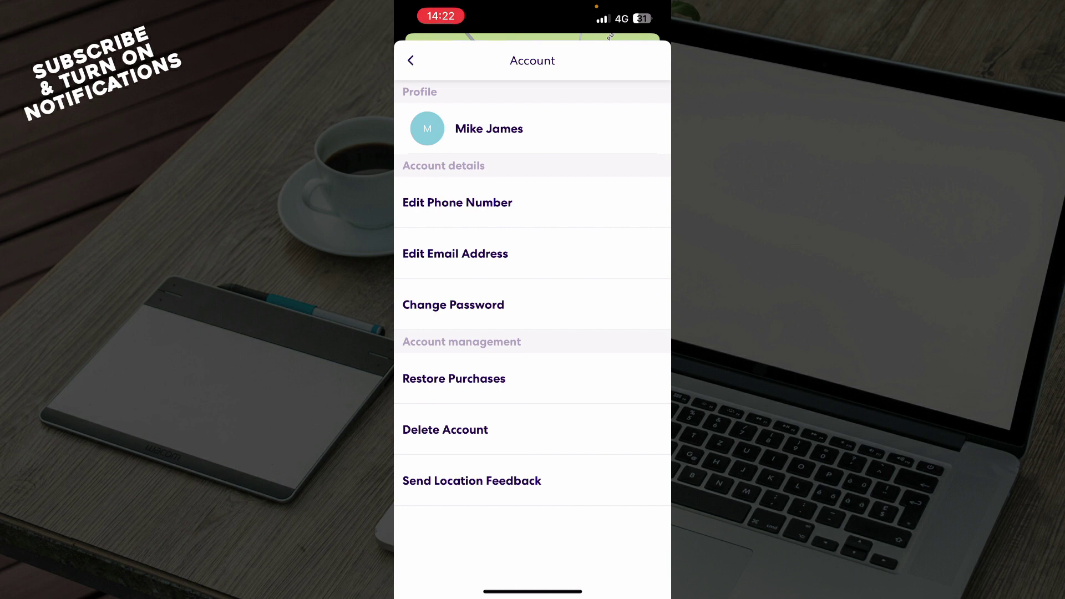
Swipe the Account sheet down to return to the family location map.
{"action": "left_click_drag", "start_coordinate": [533, 66], "coordinate": [533, 416]}
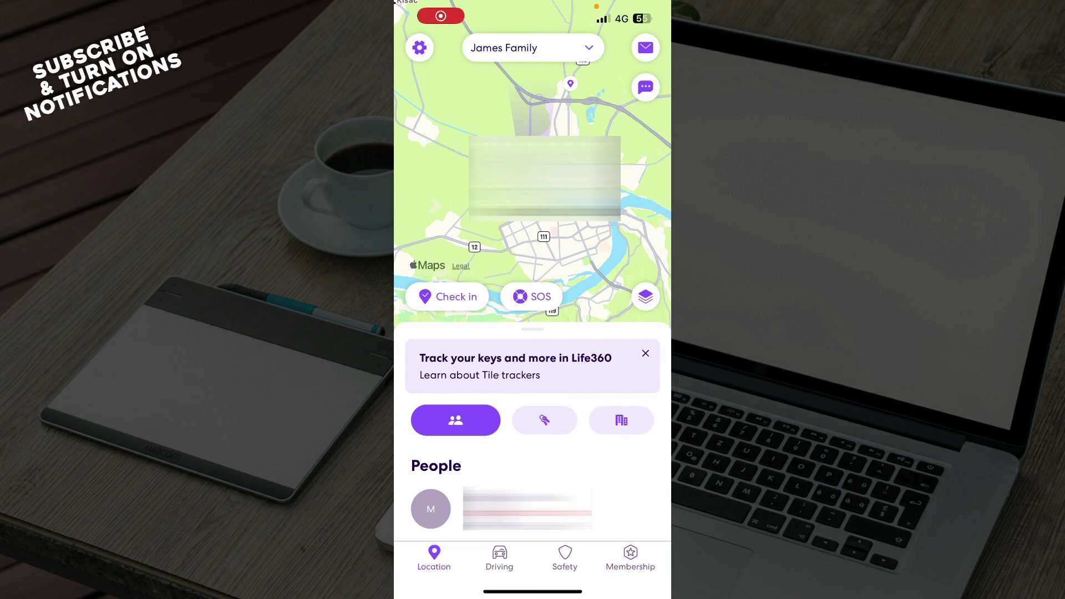